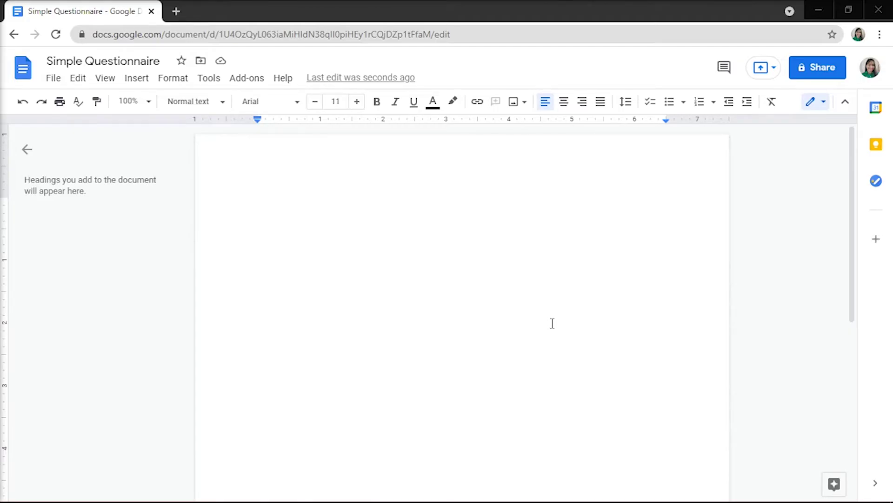
Step: From the Google Docs File > New menu, start a new Google Form
left_click(54, 79)
mouse_move(61, 140)
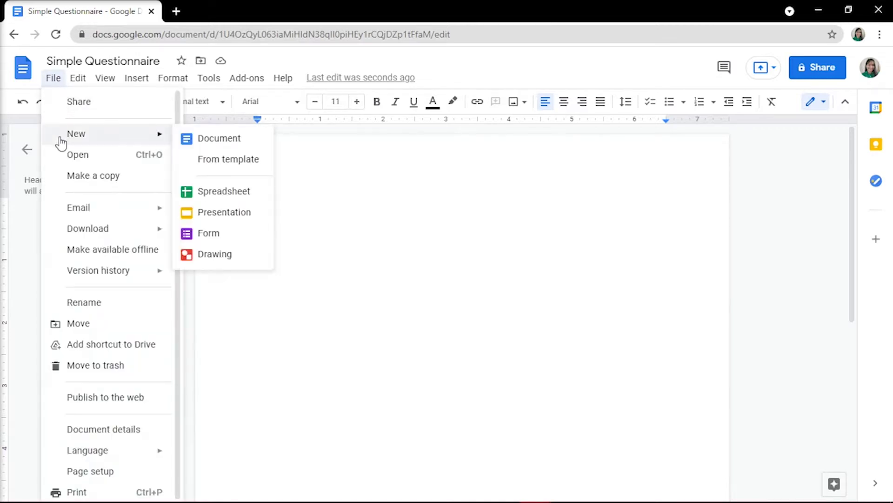
Step: Create the blank form and title it 'Market Research Questionnaire'
left_click(236, 235)
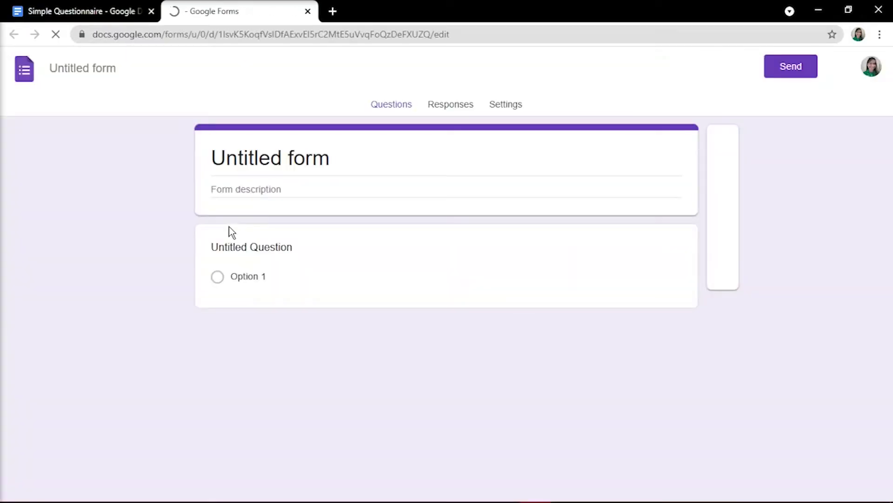
triple_click(284, 153)
type("Market Research Questionnaire")
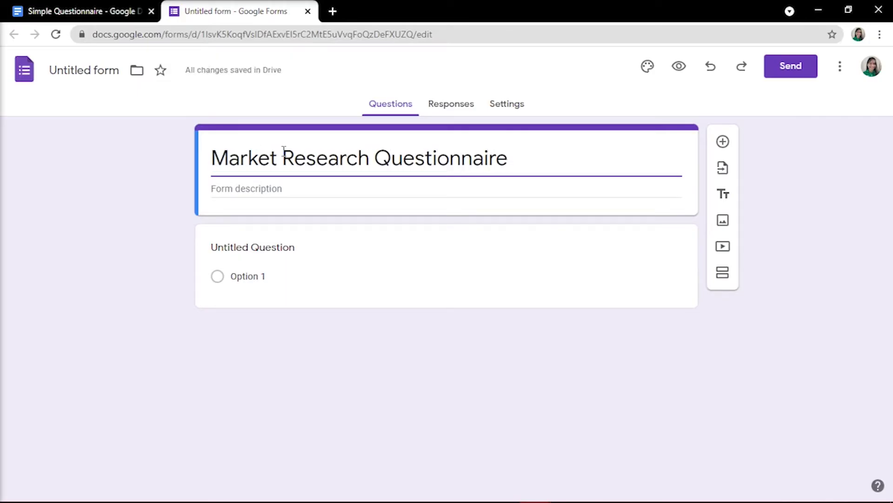
left_click(263, 190)
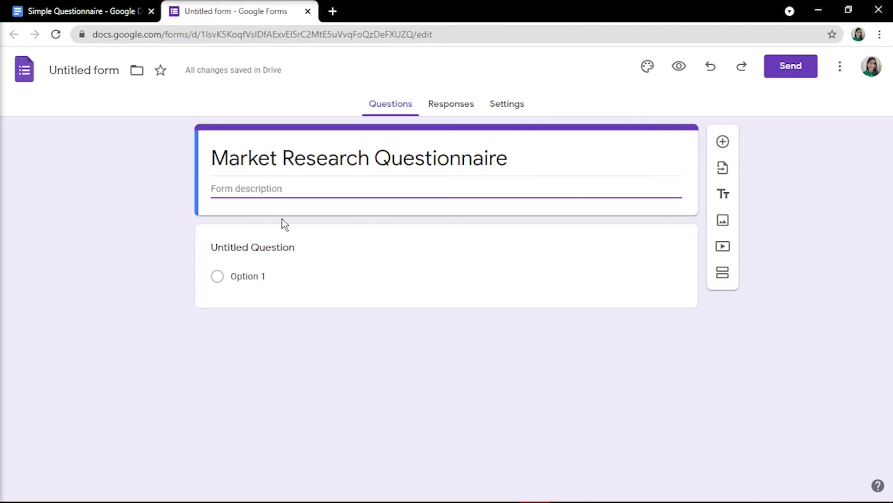
left_click(285, 249)
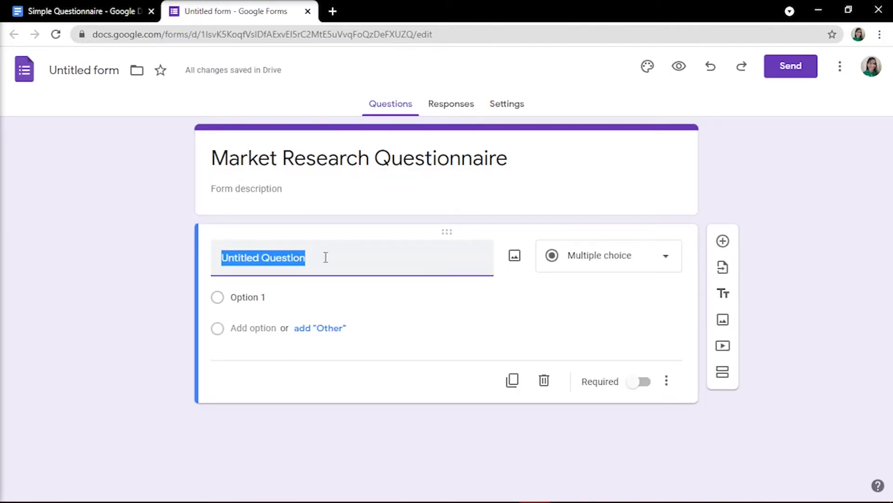
Step: Name the first question 'How often do you use your computer?'
type("How ")
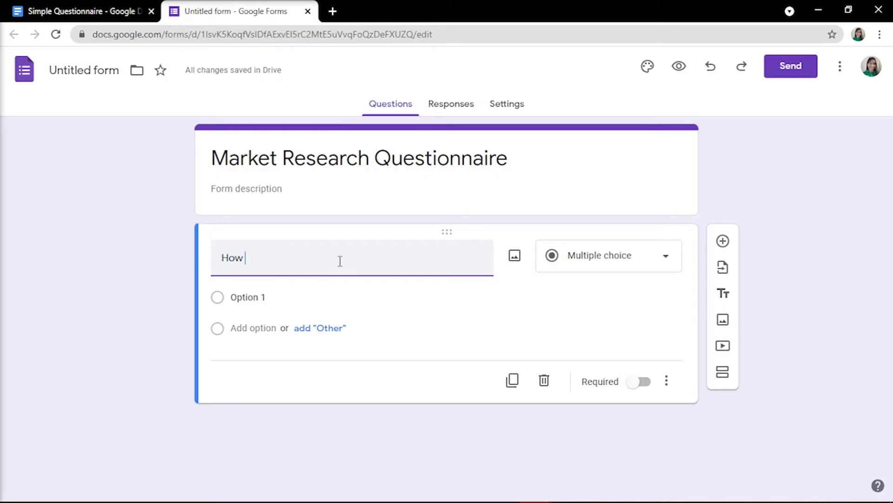
type("often do you use your com")
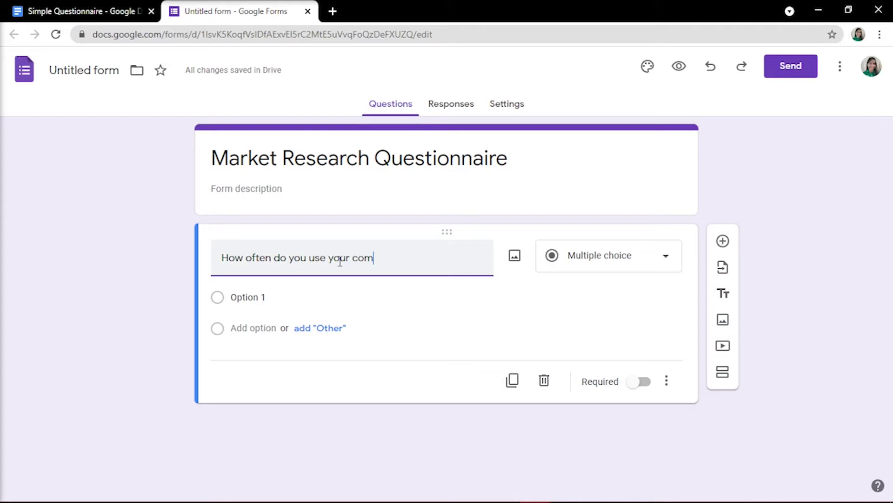
type("puter?")
left_click(581, 260)
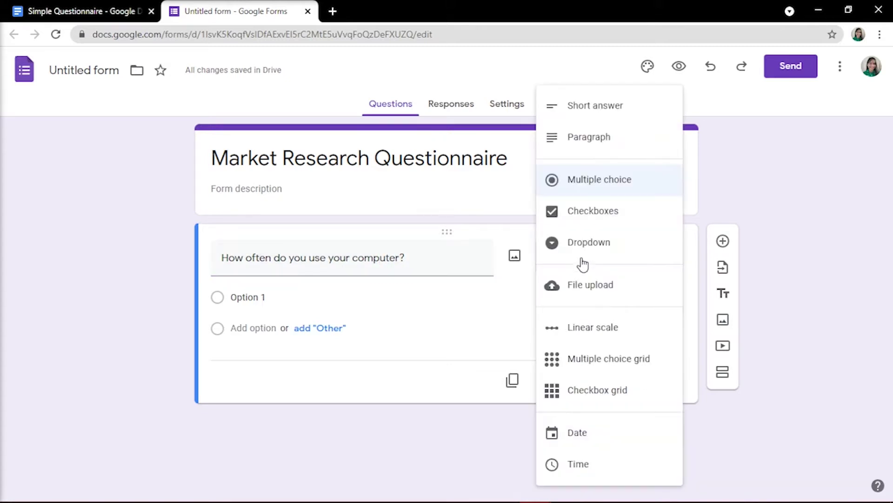
Step: Give it required multiple-choice options: Less than 30 minutes, 2 Hours, 3 Hours, 1 Hour, More than 3 Hours
left_click(591, 186)
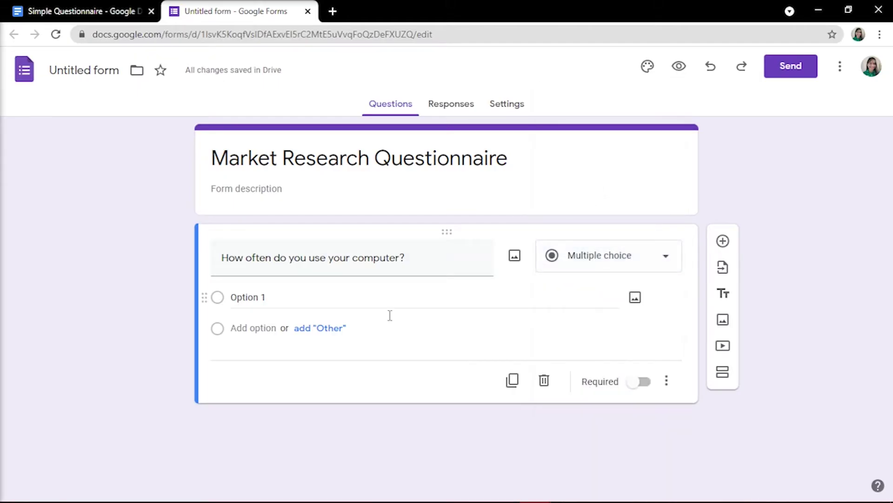
left_click(251, 298)
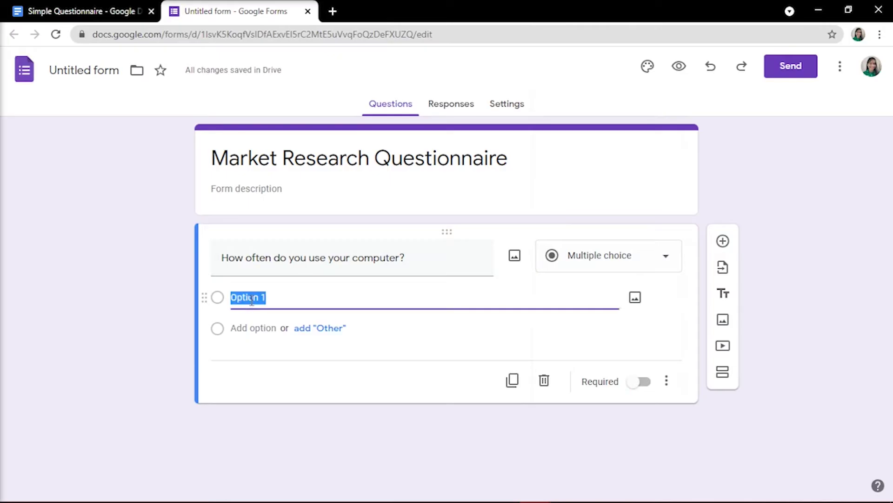
type("Less than")
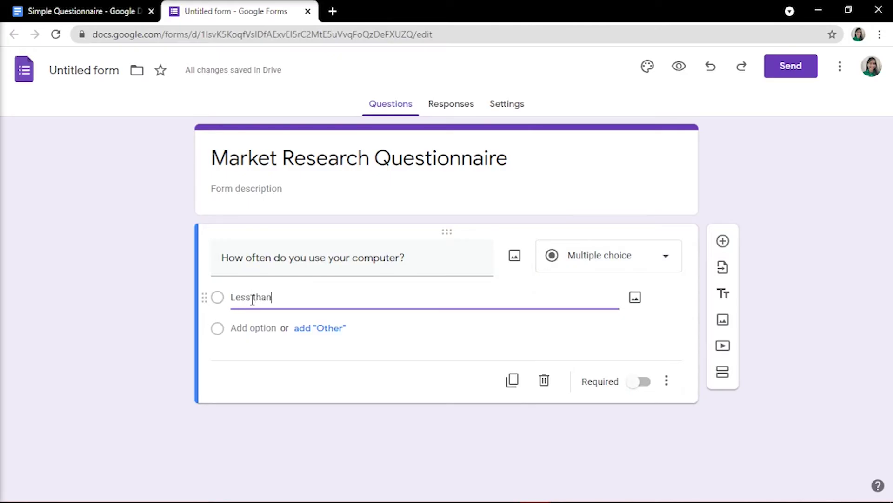
type(" 30 minutes")
key("Return")
type("2 Hours")
key("Return")
type("3 Hours")
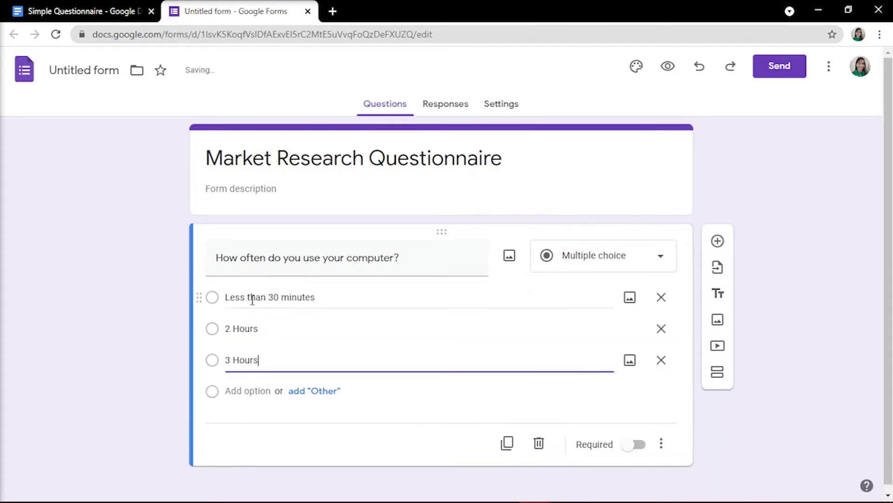
key("Return")
type("1 Hour")
key("Return")
type("More than 3 Hours")
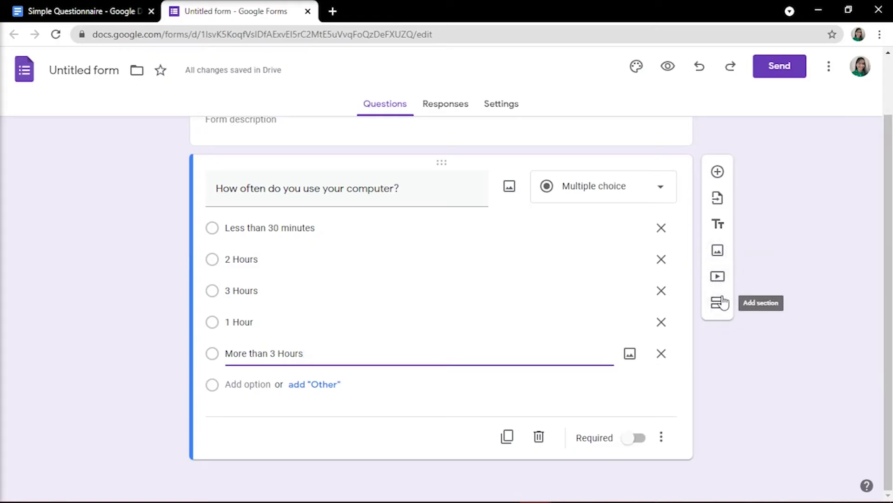
left_click(641, 445)
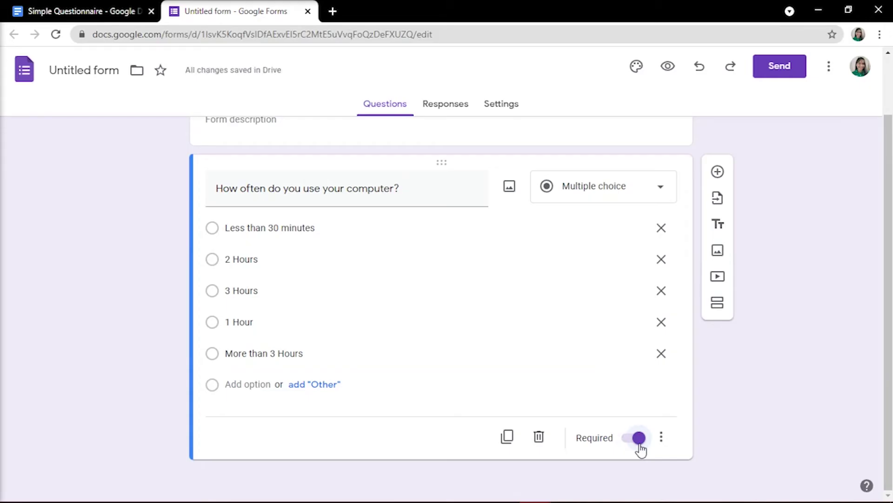
Step: Set the form theme colour to orange with the darker peach background
left_click(648, 68)
left_click(766, 274)
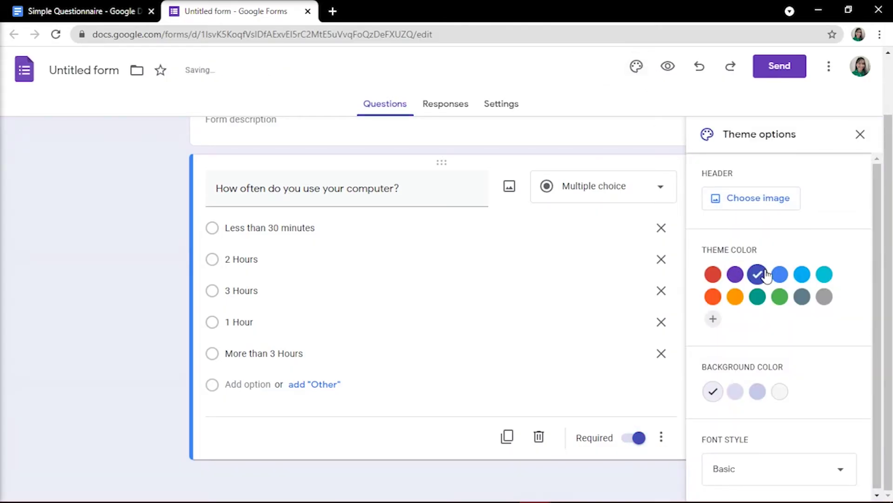
left_click(758, 297)
left_click(712, 297)
left_click(758, 391)
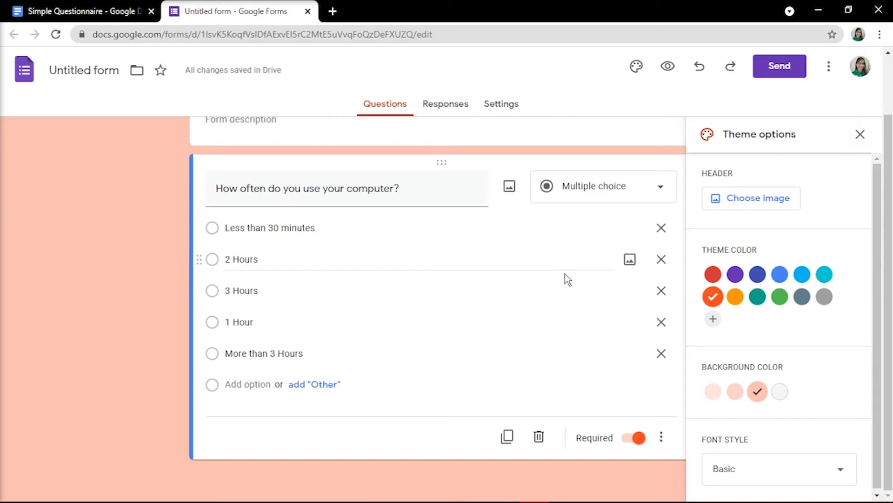
key("Escape")
Step: Add a required 'How many hours a day would you spend on Internet?' question with five hour-range options
left_click(718, 175)
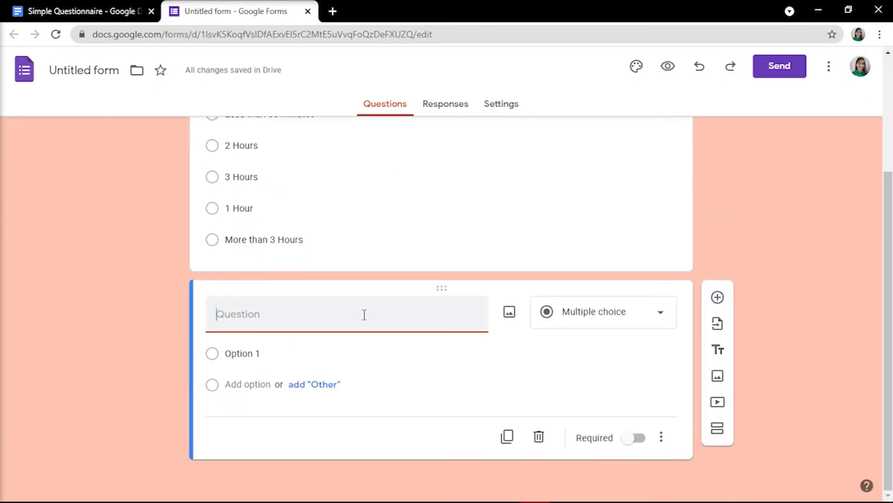
type("How many hours a day would you spend on In")
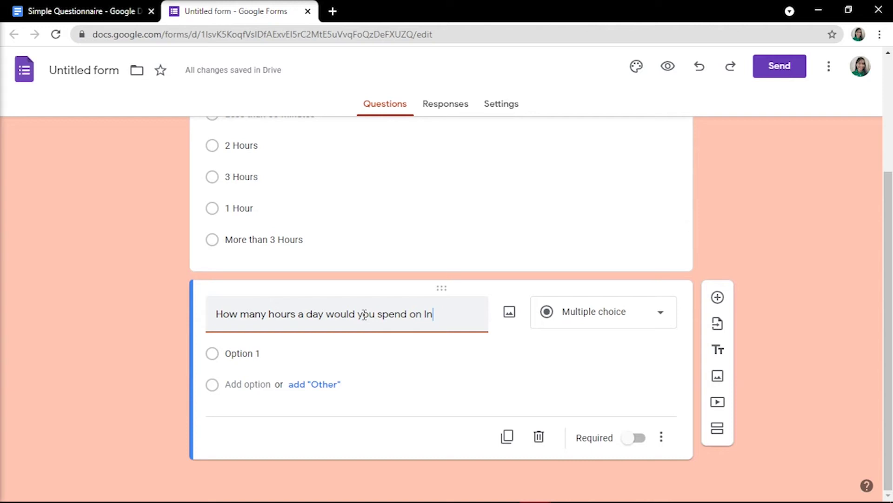
type("ternet?")
left_click(254, 356)
type("Less than 30 minutes")
key("Return")
type("1 ")
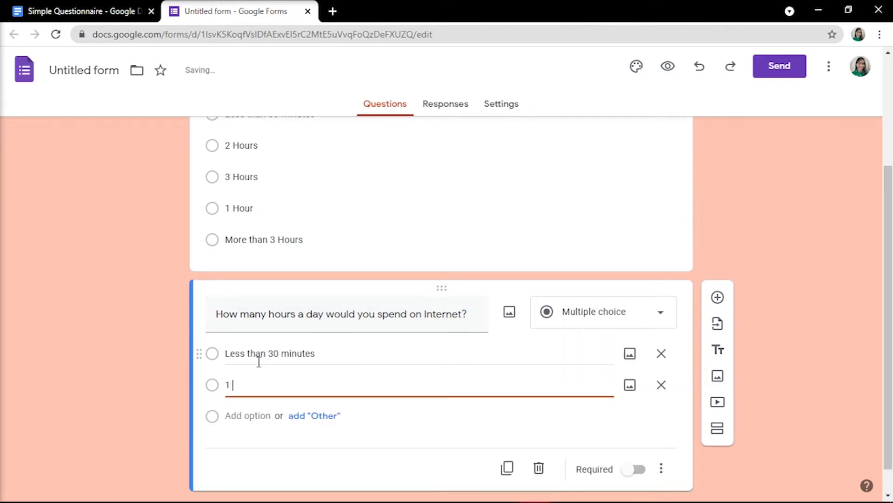
type("Hour")
key("Return")
type("2 Hours")
key("Return")
type("3 Hours")
key("Return")
type("More than 3 Hours")
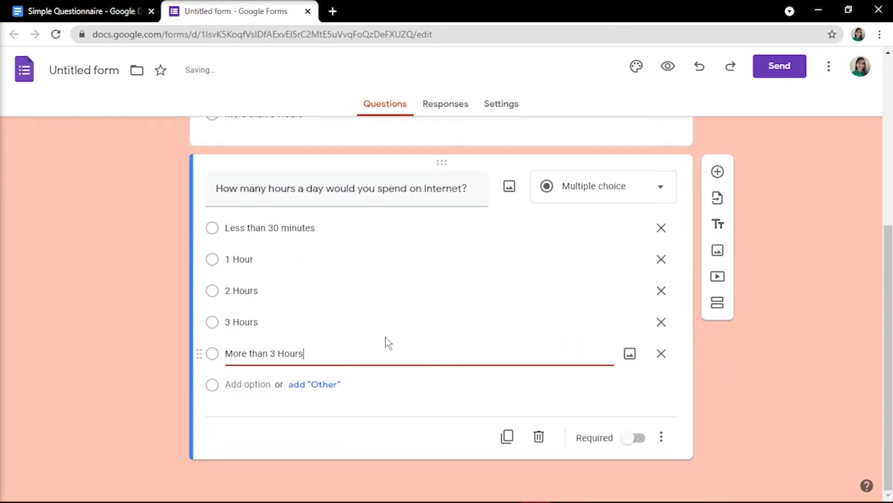
left_click(634, 438)
Step: Add a required 'Name' question and move it just below the form title
scroll(503, 273, "up", 6)
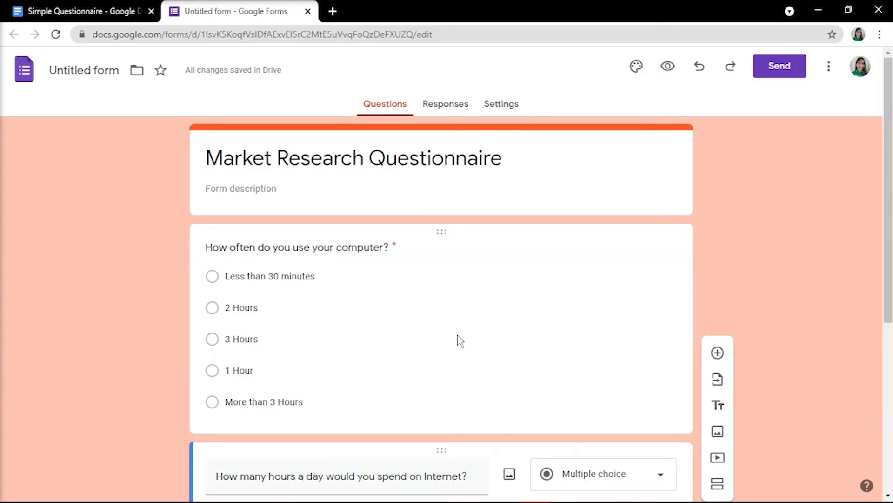
left_click(718, 352)
type("Name")
left_click(603, 403)
key("Escape")
left_click(634, 479)
left_click_drag(440, 351, 445, 84)
Step: Add 'What do you use the computer for?' below the Internet question
scroll(649, 430, "down", 5)
left_click(647, 426)
left_click(717, 204)
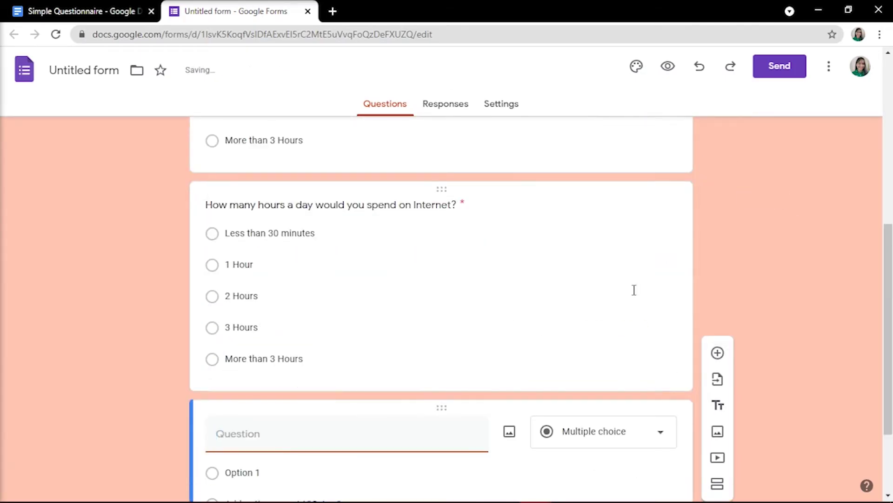
type("What do you use the comp")
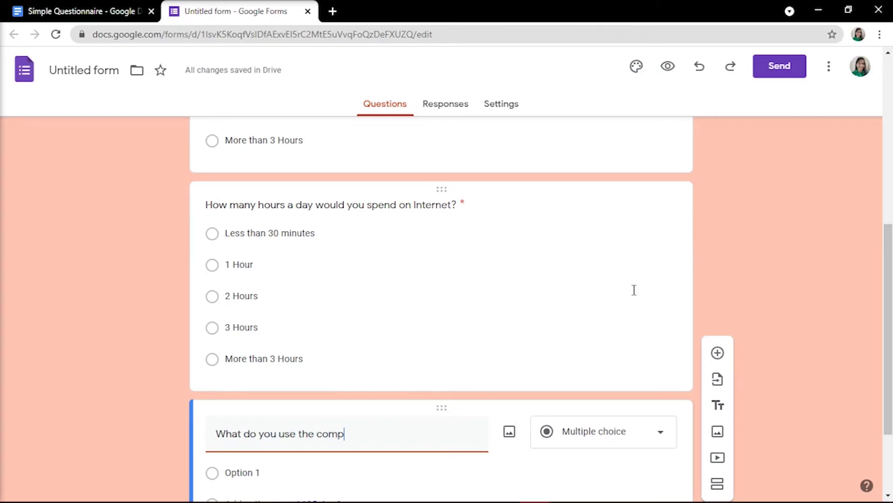
type("uter for?")
Step: Give it options Gaming, Learning, Internet, Work and Personal
scroll(442, 326, "down", 3)
left_click(247, 353)
type("Gami")
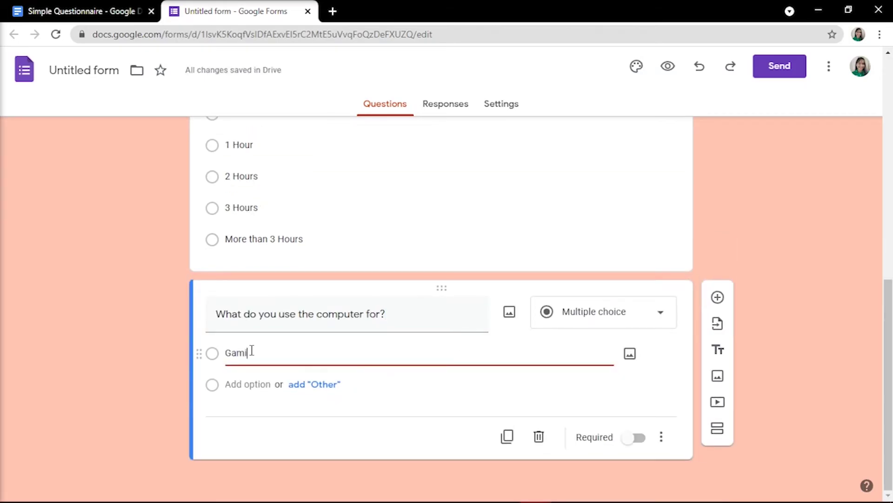
type("ng")
key("Return")
type("Learning")
key("Return")
type("Internet")
key("Return")
type("Work")
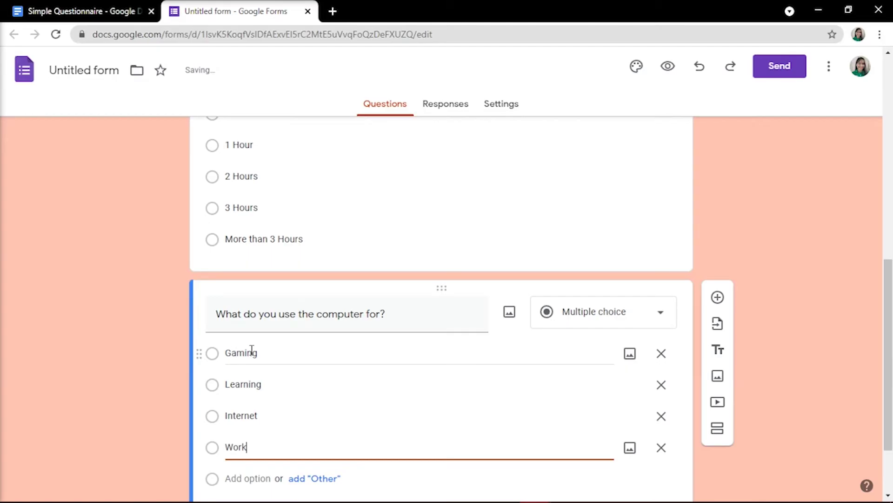
key("Return")
type("Personal")
scroll(770, 376, "down", 3)
left_click(770, 376)
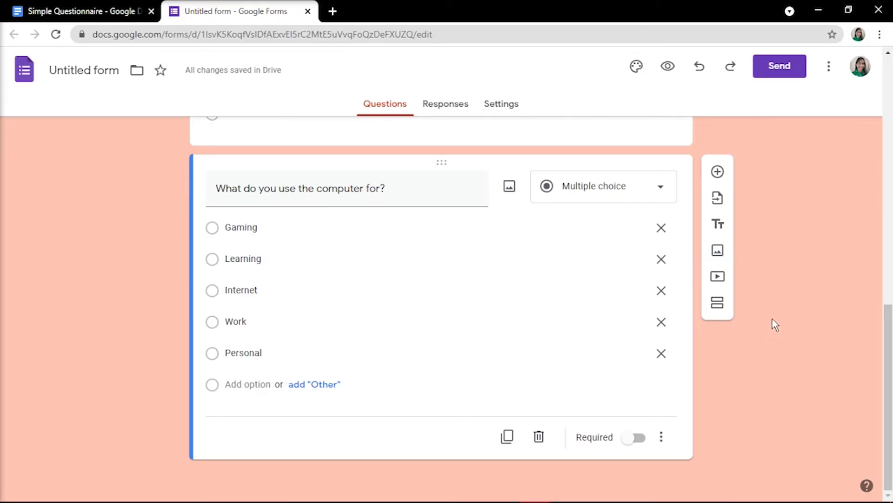
Step: Preview the form, scrolling down to the Submit button and back up
left_click(668, 68)
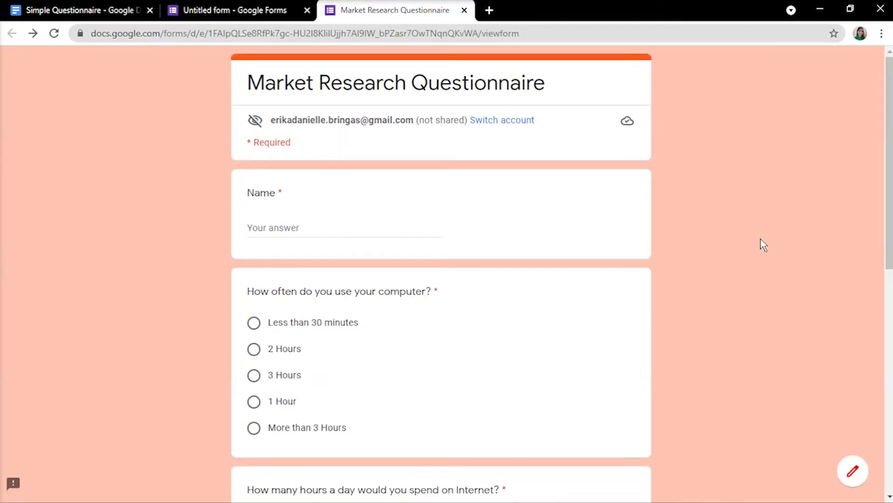
scroll(760, 222, "down", 10)
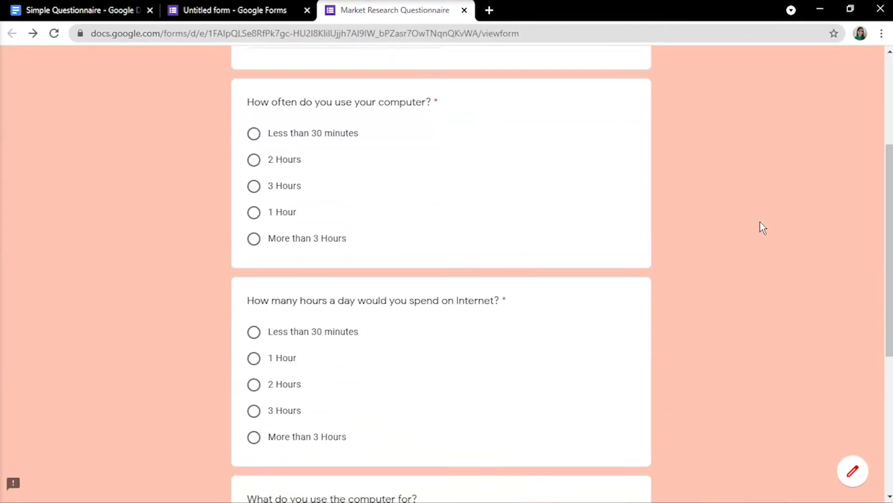
scroll(760, 222, "down", 1)
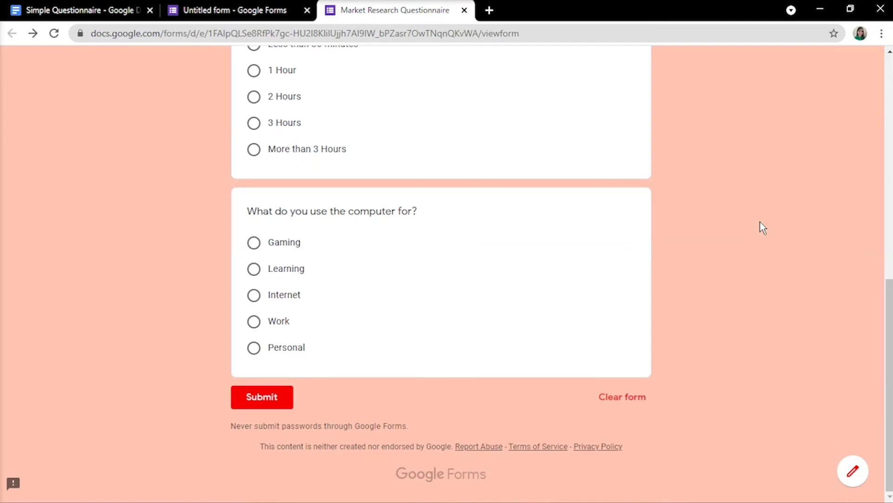
scroll(761, 222, "up", 10)
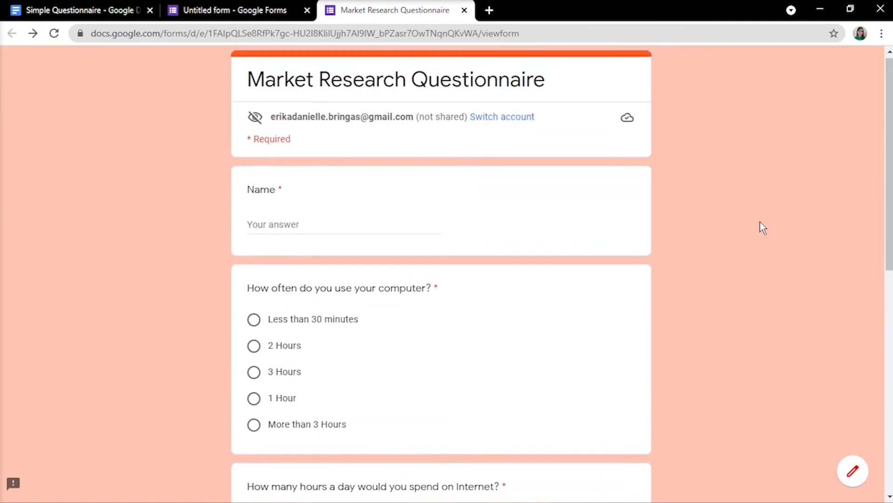
Step: Back in the editor, open Send and view the Link and Embed HTML tabs before Email
left_click(255, 14)
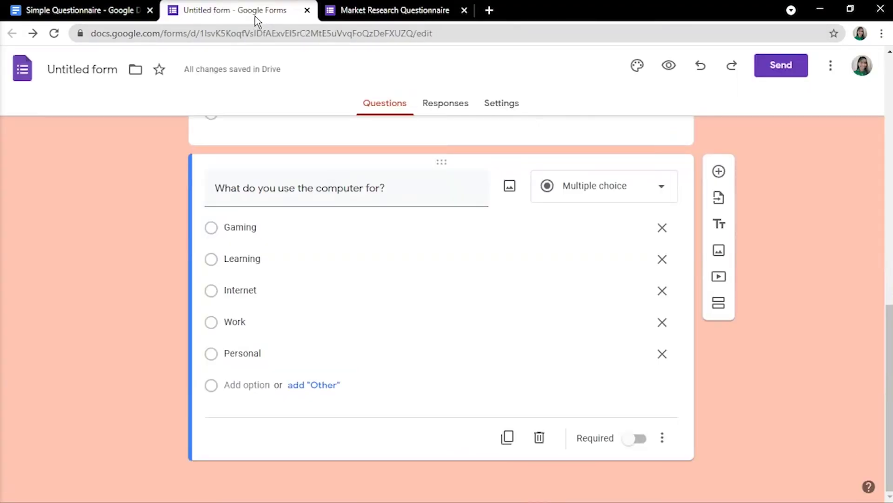
left_click(798, 78)
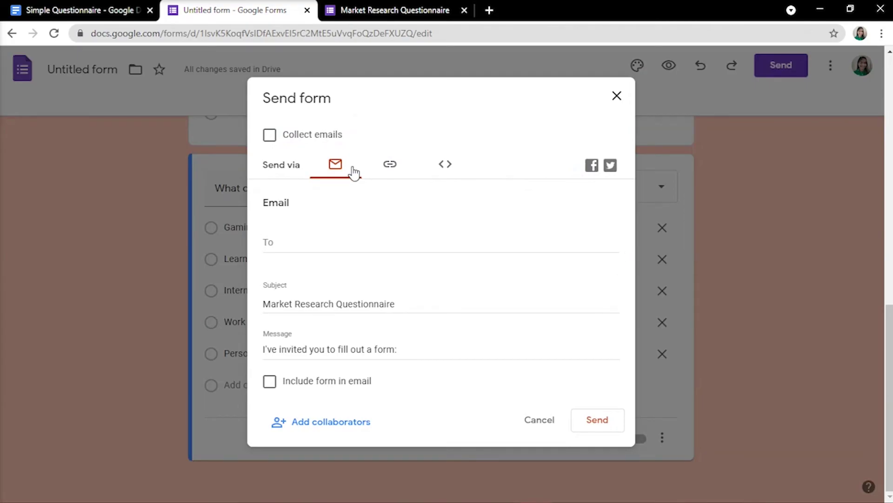
left_click(387, 172)
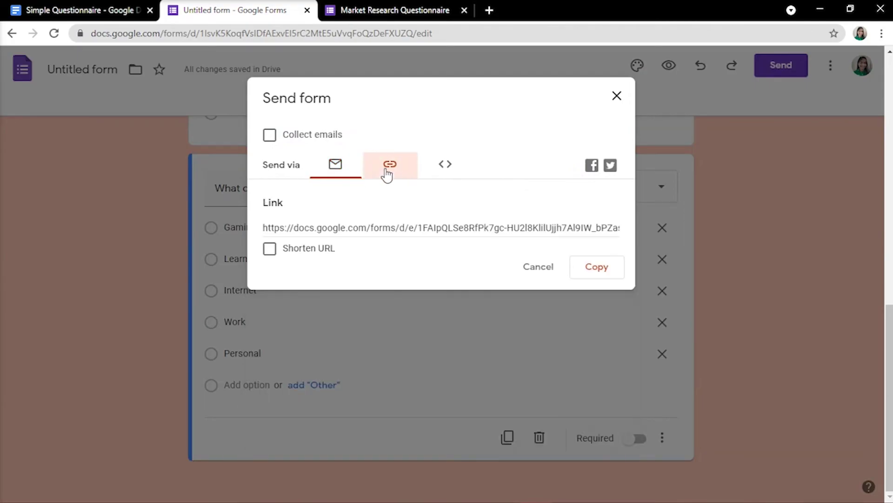
left_click(459, 176)
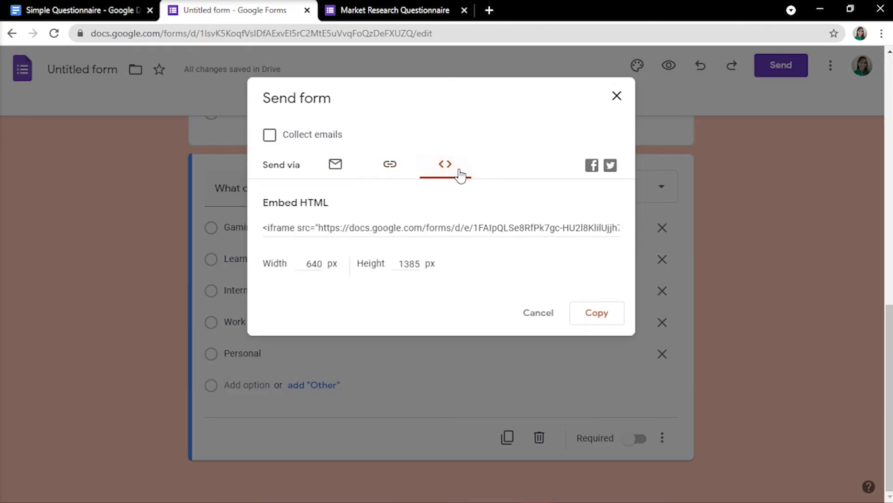
left_click(341, 171)
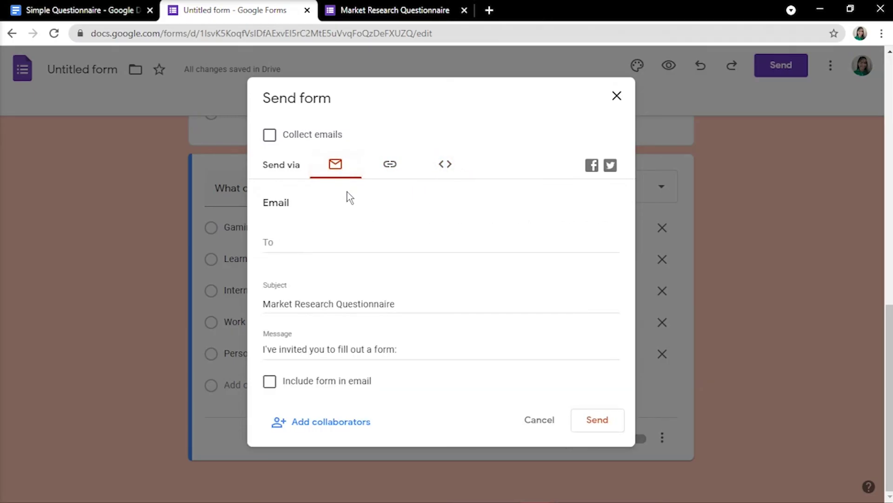
Step: Under Add collaborators, keep the edit link set to anyone with the link as Editor
left_click(353, 424)
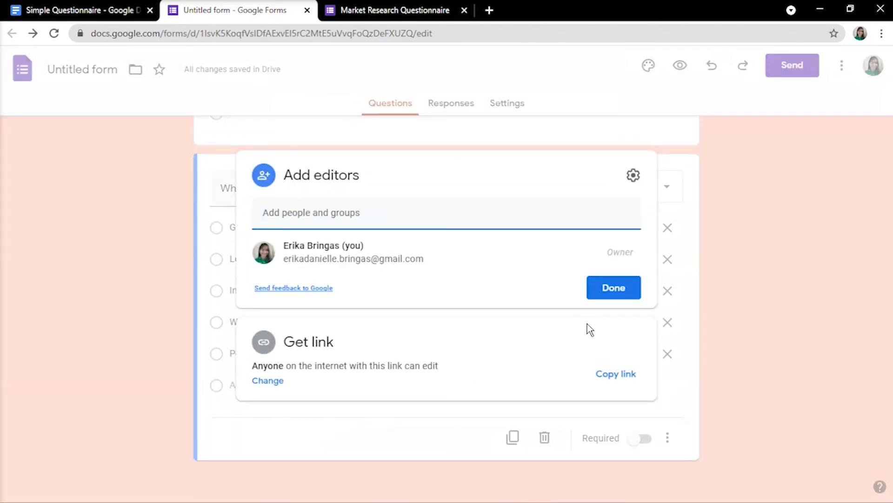
left_click(277, 382)
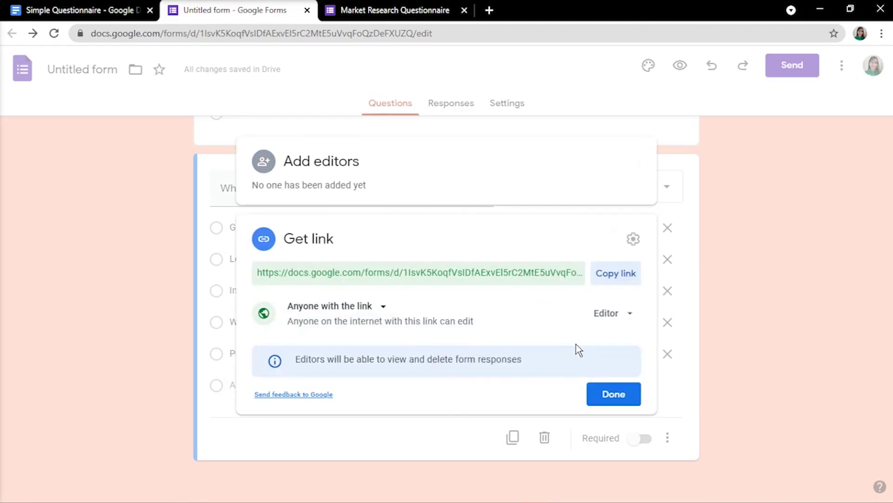
left_click(612, 312)
left_click(614, 315)
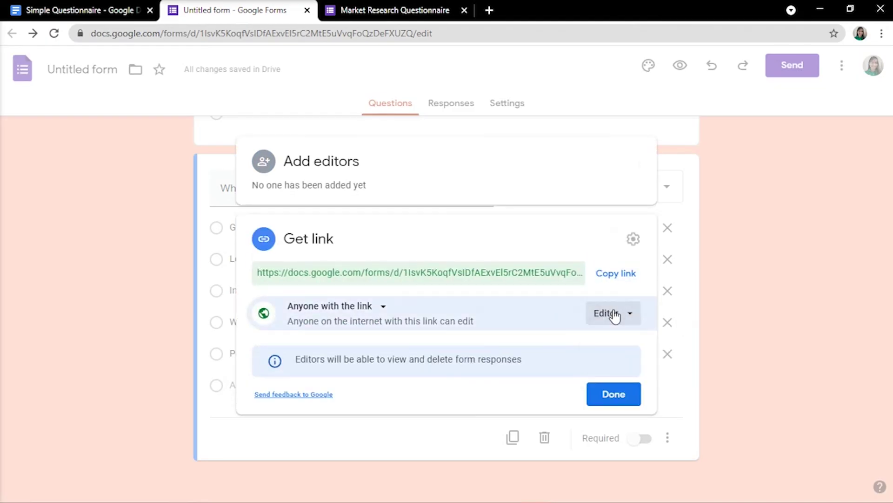